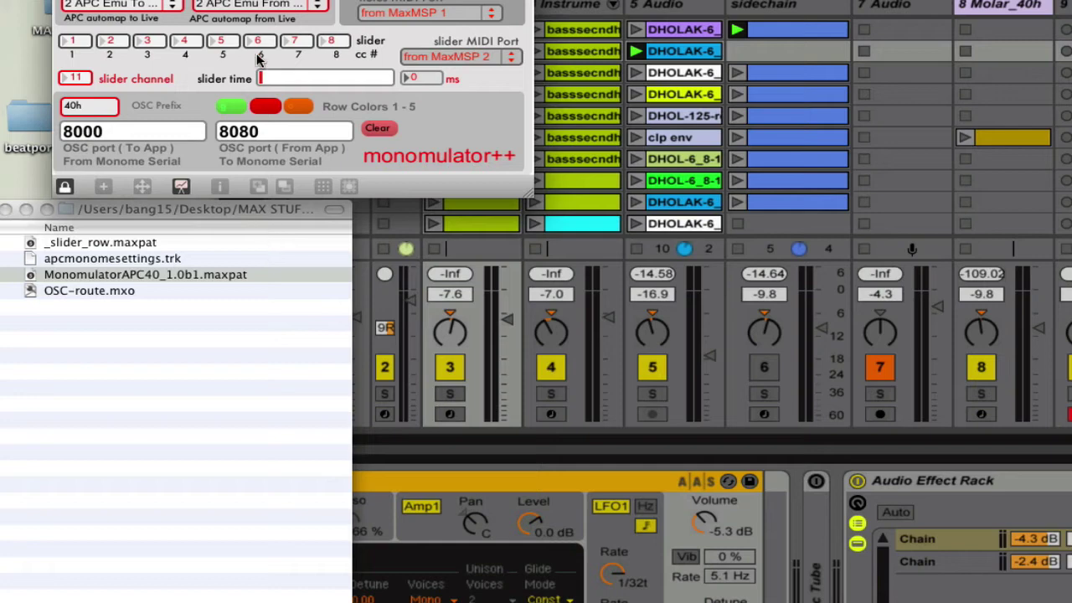
Step: Move the MonomulatorAPC40 window fully into view and open Ableton Live's MIDI preferences alongside it
{"action": "left_click_drag", "start_coordinate": [293, 2], "coordinate": [294, 51]}
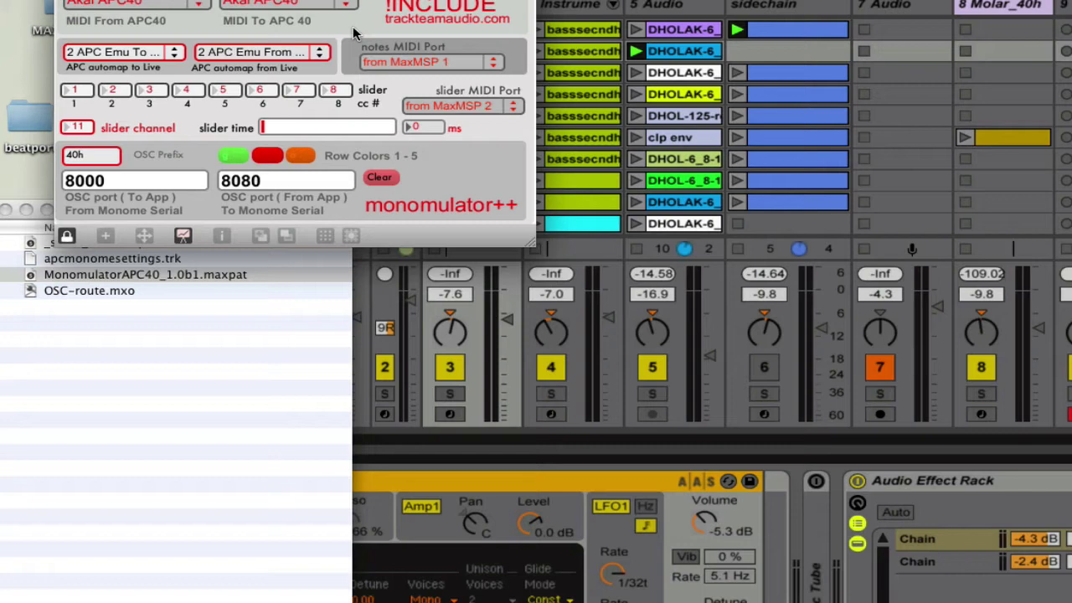
{"action": "left_click_drag", "start_coordinate": [353, 34], "coordinate": [327, 40]}
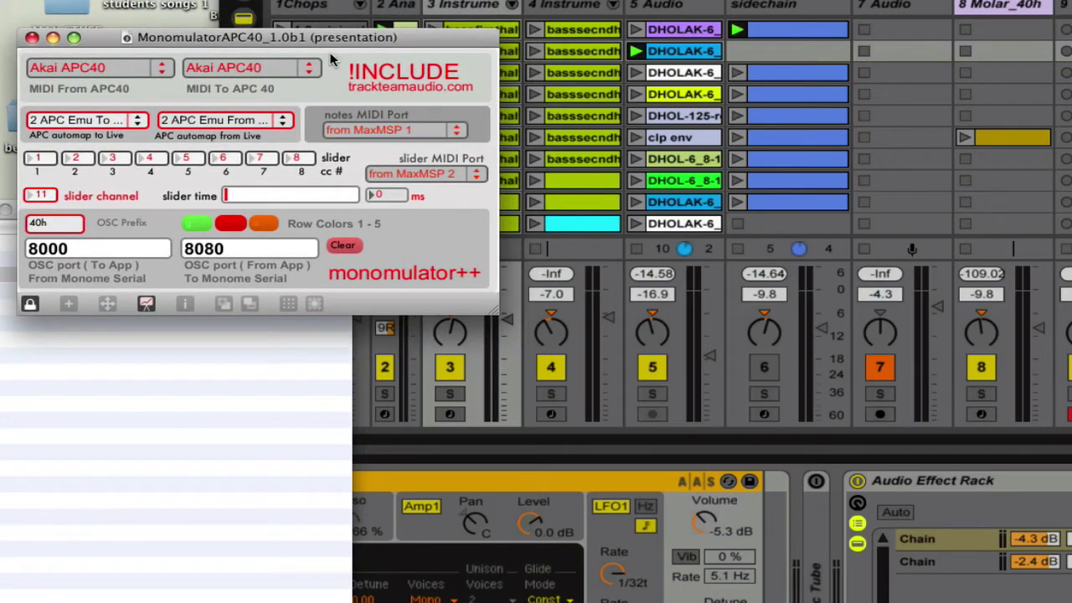
{"action": "left_click_drag", "start_coordinate": [332, 40], "coordinate": [324, 30]}
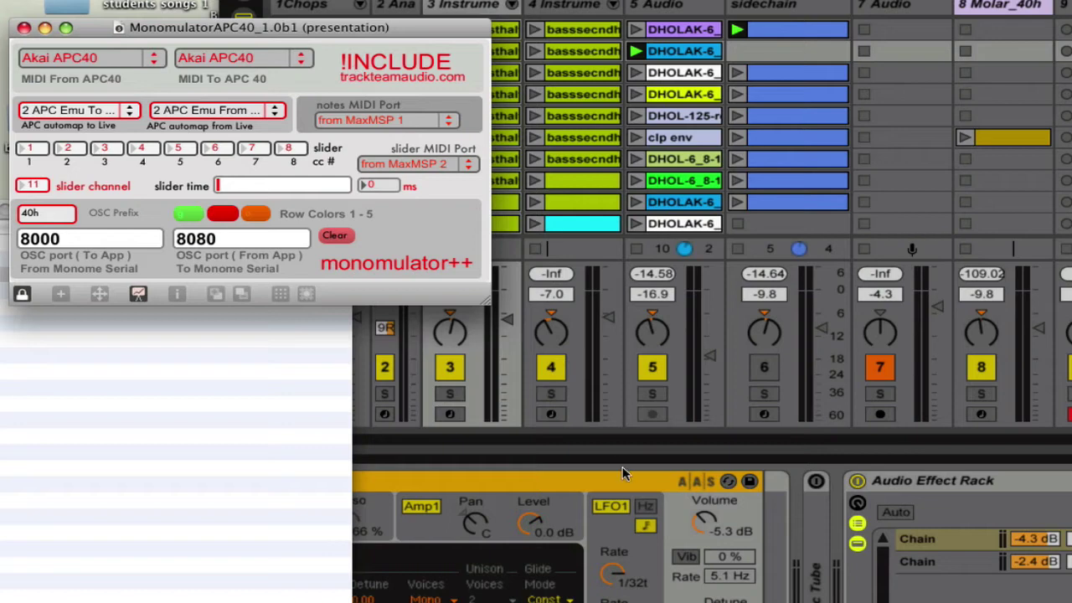
{"action": "mouse_move", "coordinate": [363, 30]}
{"action": "left_mouse_down"}
{"action": "mouse_move", "coordinate": [379, 55]}
{"action": "mouse_move", "coordinate": [358, 26]}
{"action": "left_mouse_up"}
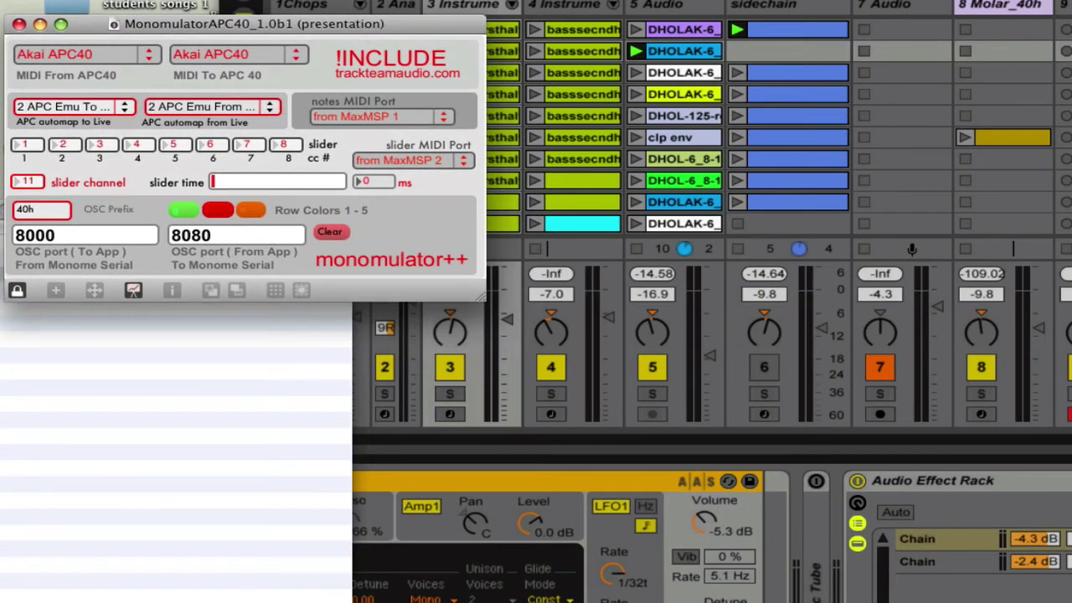
{"action": "key", "text": "super+Tab"}
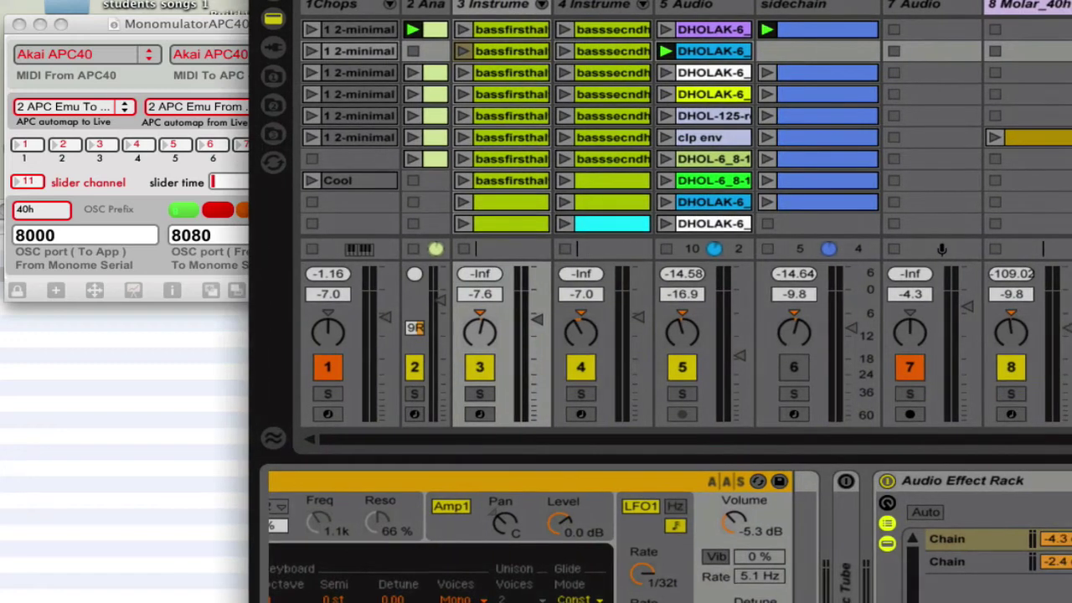
{"action": "key", "text": "super+comma"}
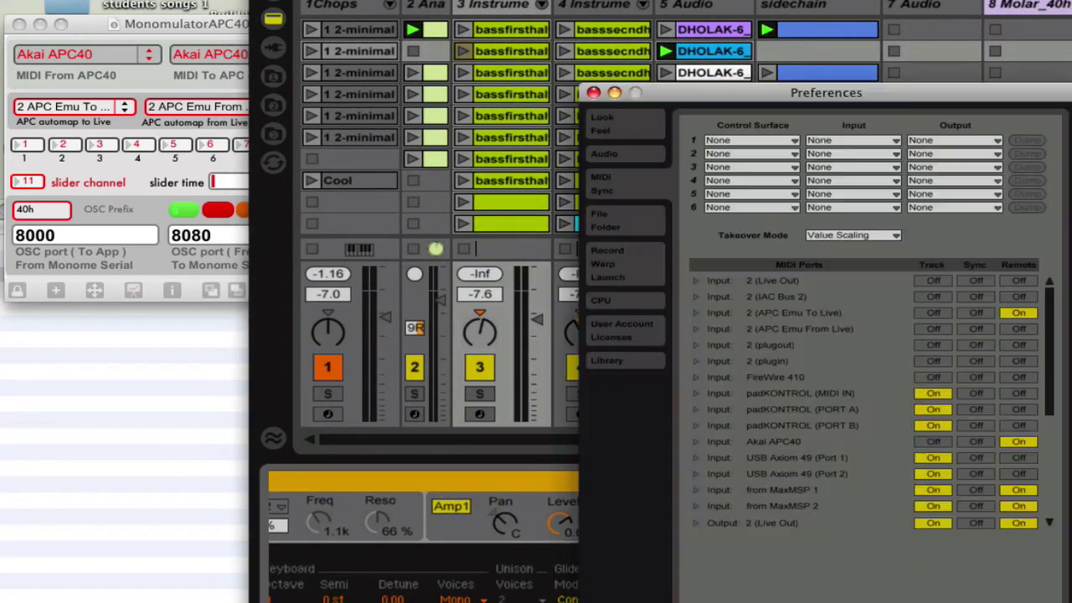
Step: Set both the MIDI From APC40 and MIDI To APC 40 ports of the Monomulator patch to Akai APC40
{"action": "left_click", "coordinate": [165, 30]}
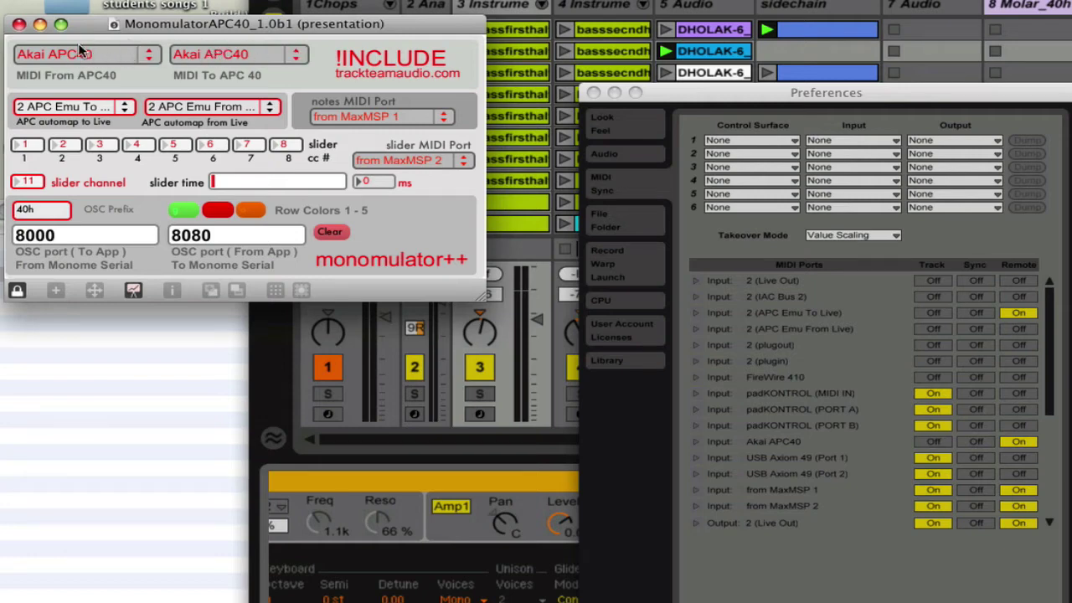
{"action": "left_click", "coordinate": [120, 56]}
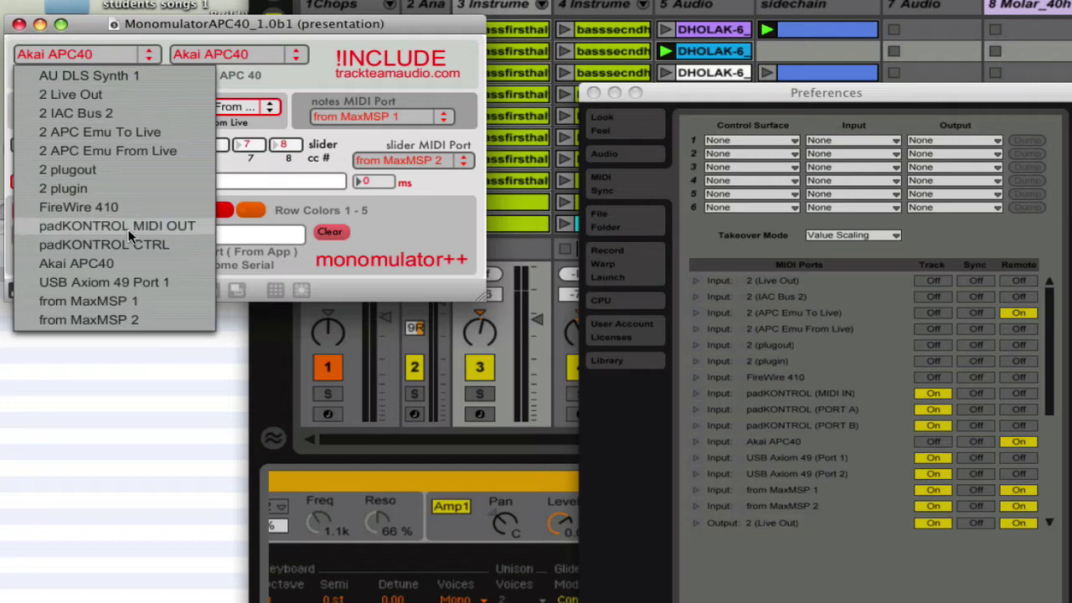
{"action": "left_click", "coordinate": [127, 263]}
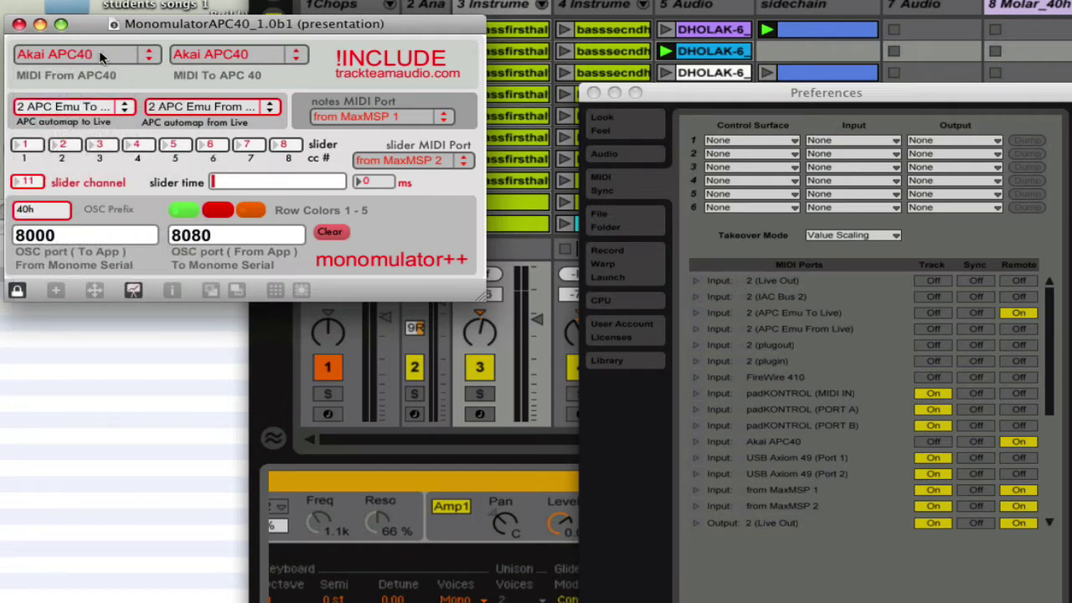
{"action": "left_click", "coordinate": [191, 58]}
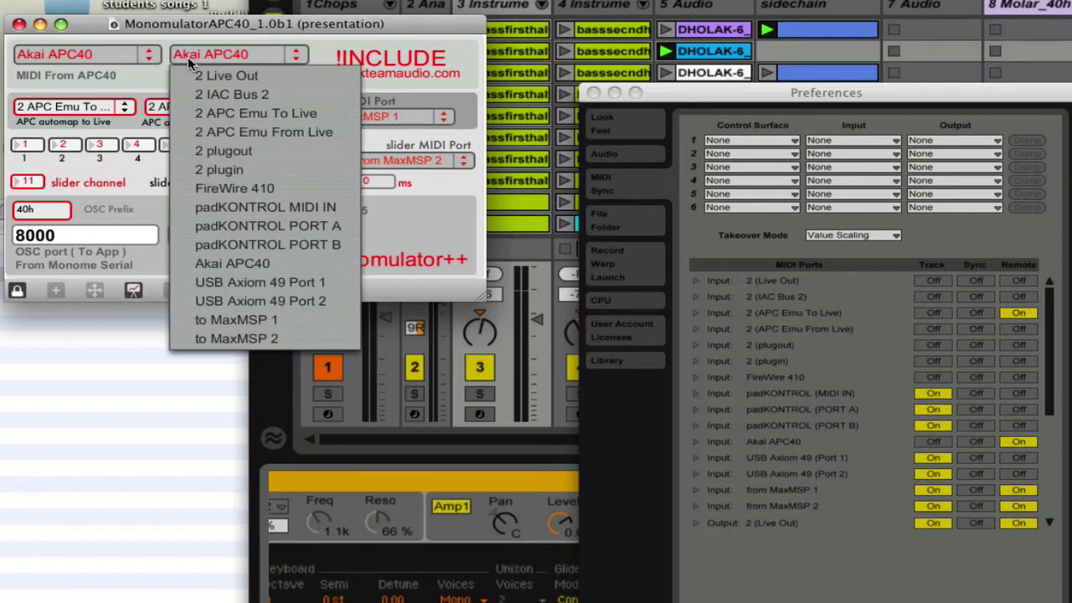
{"action": "left_click", "coordinate": [204, 265]}
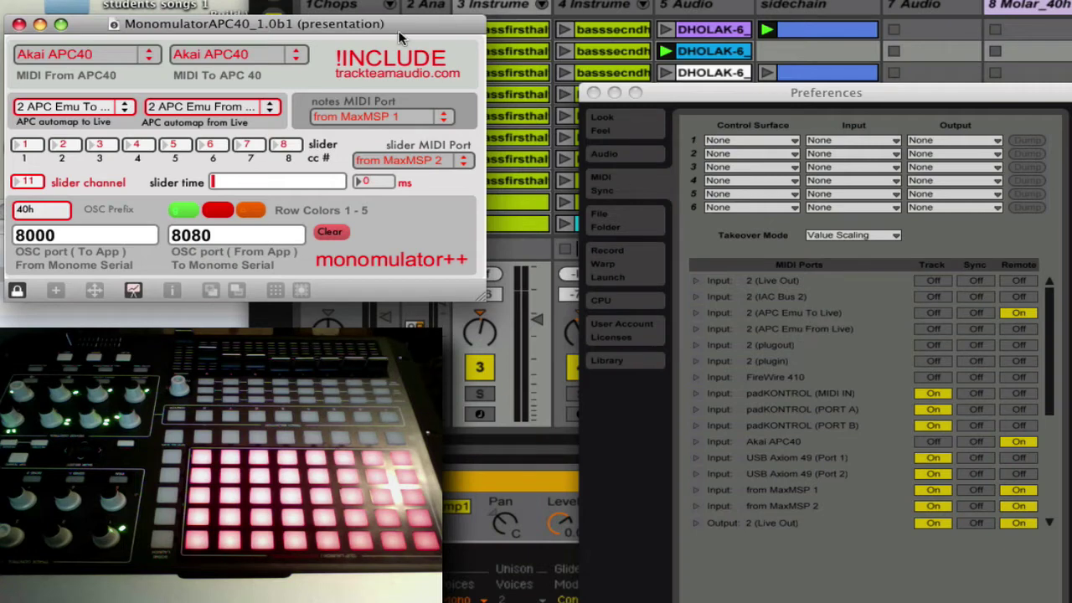
{"action": "left_click", "coordinate": [97, 103]}
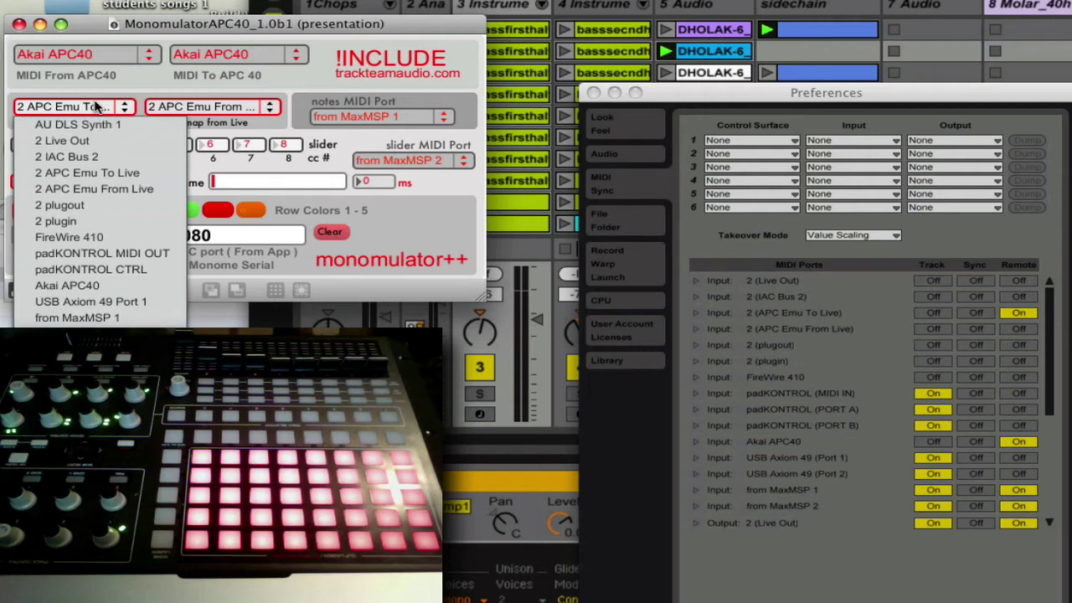
{"action": "left_click", "coordinate": [97, 105]}
{"action": "left_click", "coordinate": [97, 105]}
{"action": "left_click", "coordinate": [97, 105]}
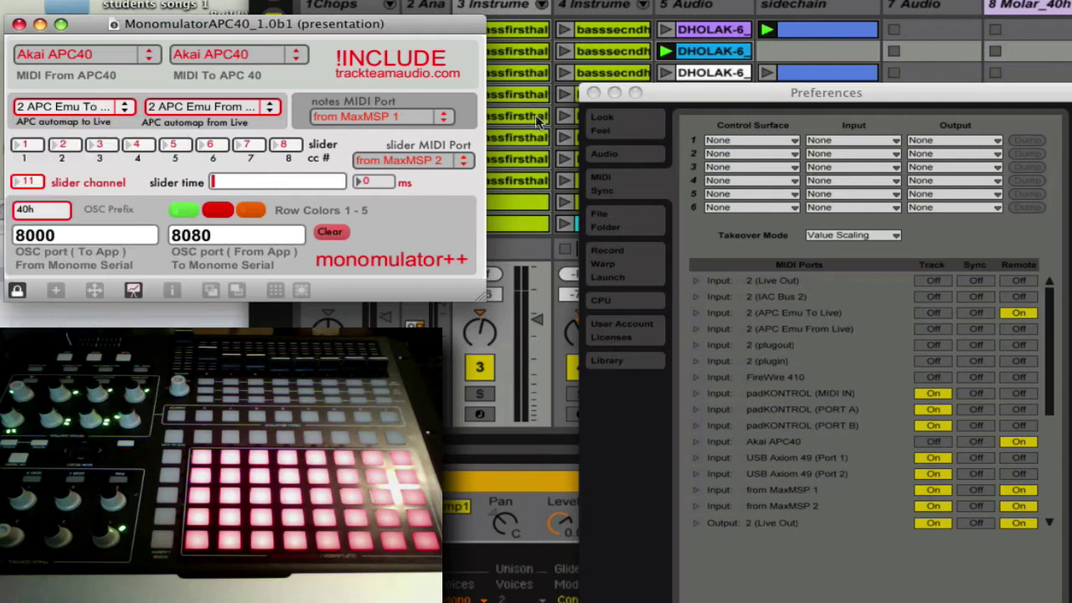
Step: Set the input of Live's control surface 1 and the patch's APC automap to Live port to 2 APC Emu To Live
{"action": "left_click", "coordinate": [836, 146]}
{"action": "left_click", "coordinate": [836, 146]}
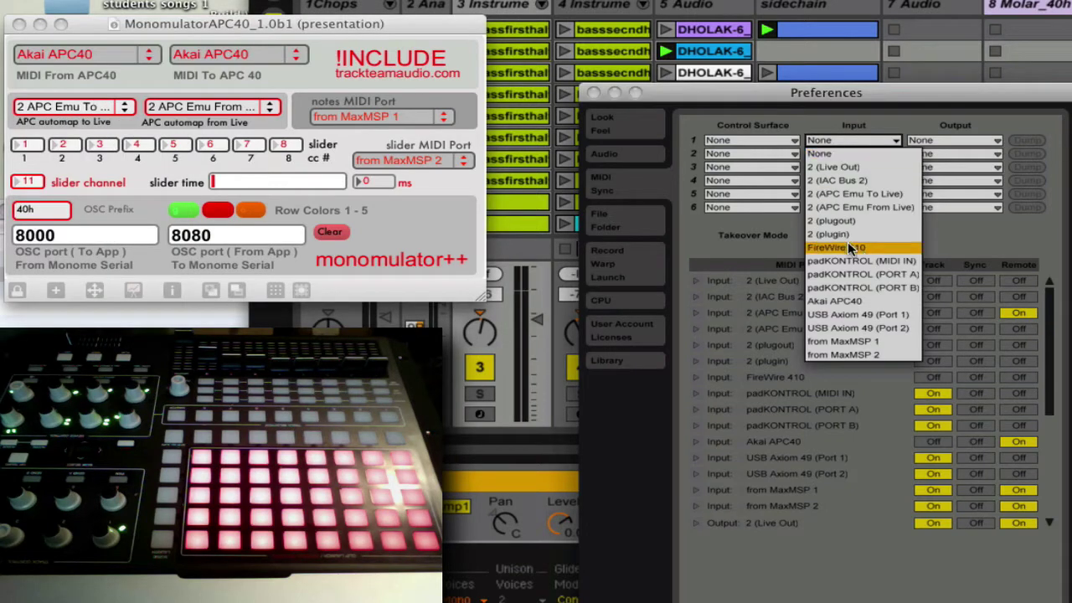
{"action": "left_click", "coordinate": [852, 194]}
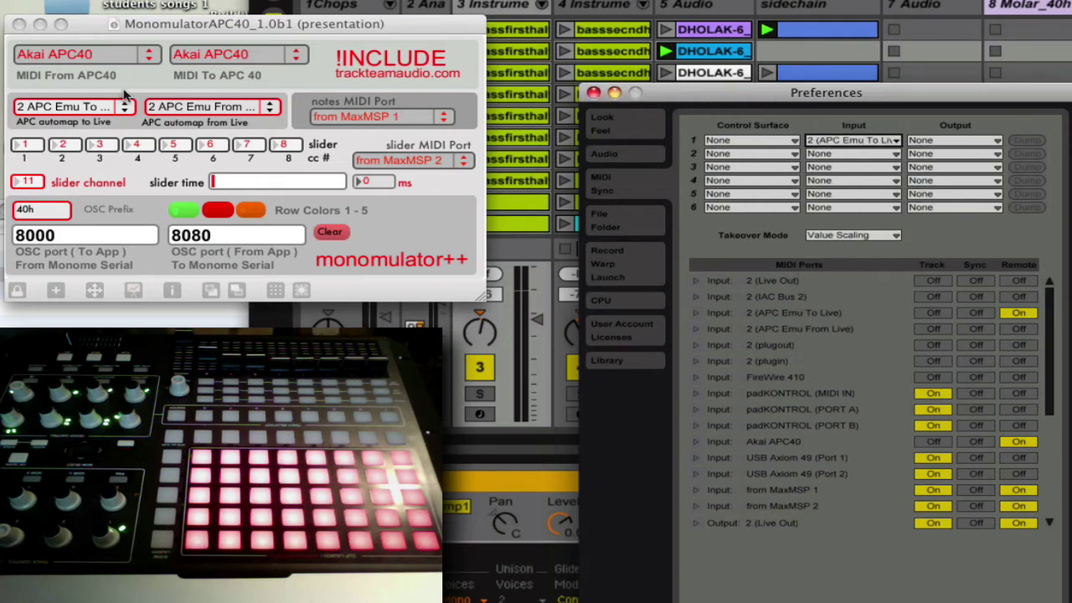
{"action": "left_click", "coordinate": [95, 107]}
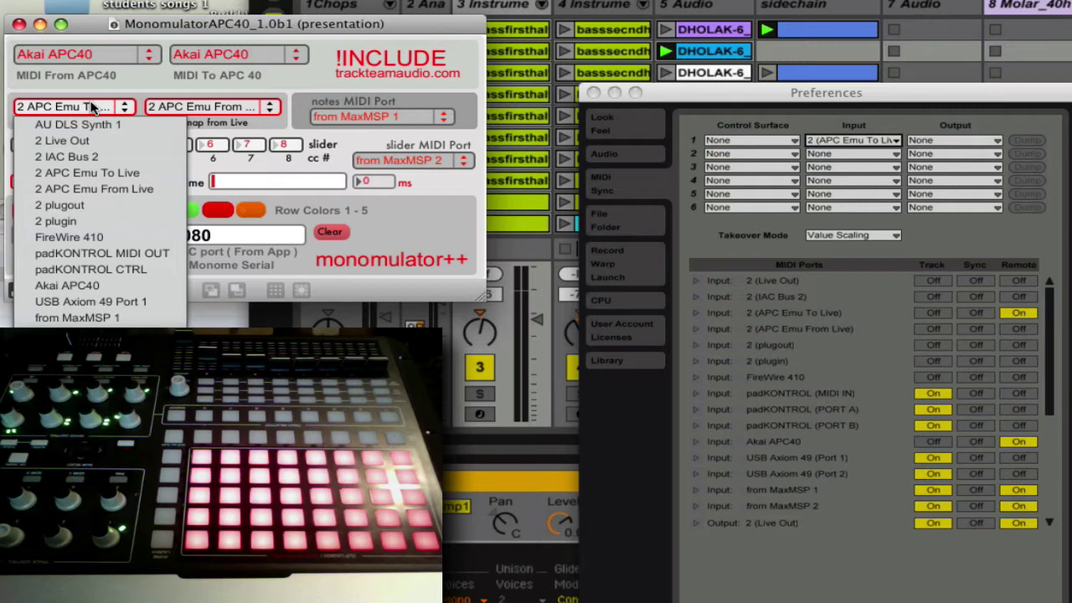
{"action": "left_click", "coordinate": [106, 173]}
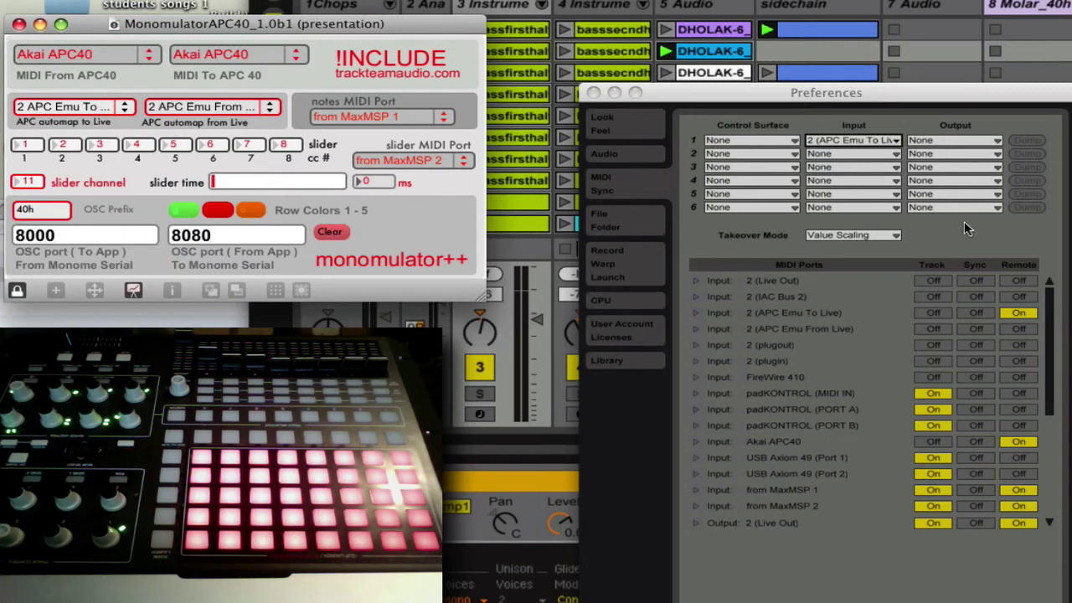
Step: Set the output of Live's control surface 1 and the patch's APC automap from Live port to 2 APC Emu From Live
{"action": "left_click", "coordinate": [959, 149]}
{"action": "left_click", "coordinate": [958, 148]}
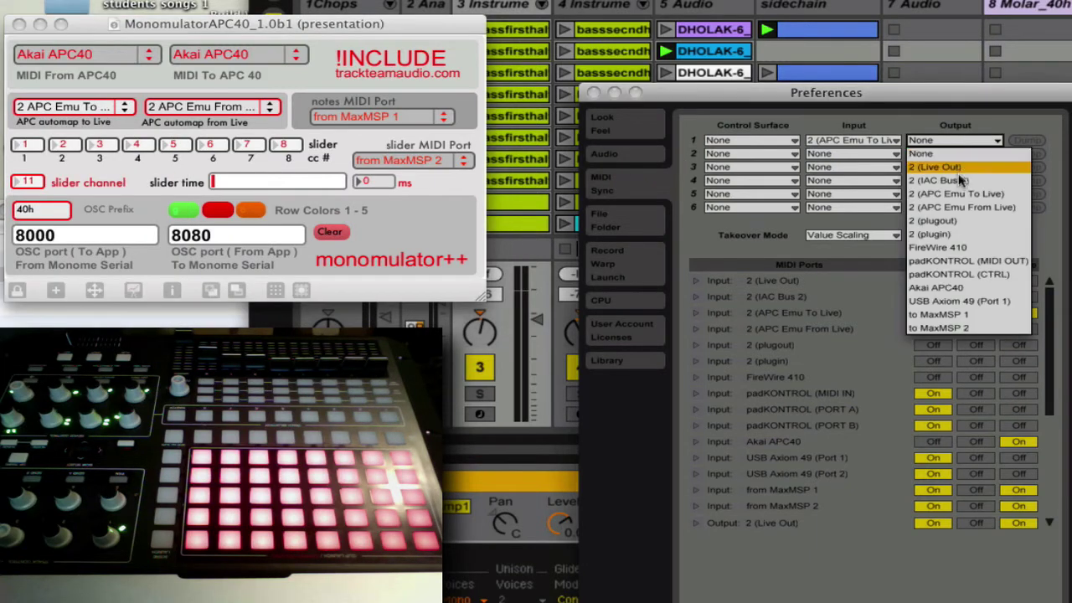
{"action": "left_click", "coordinate": [961, 208]}
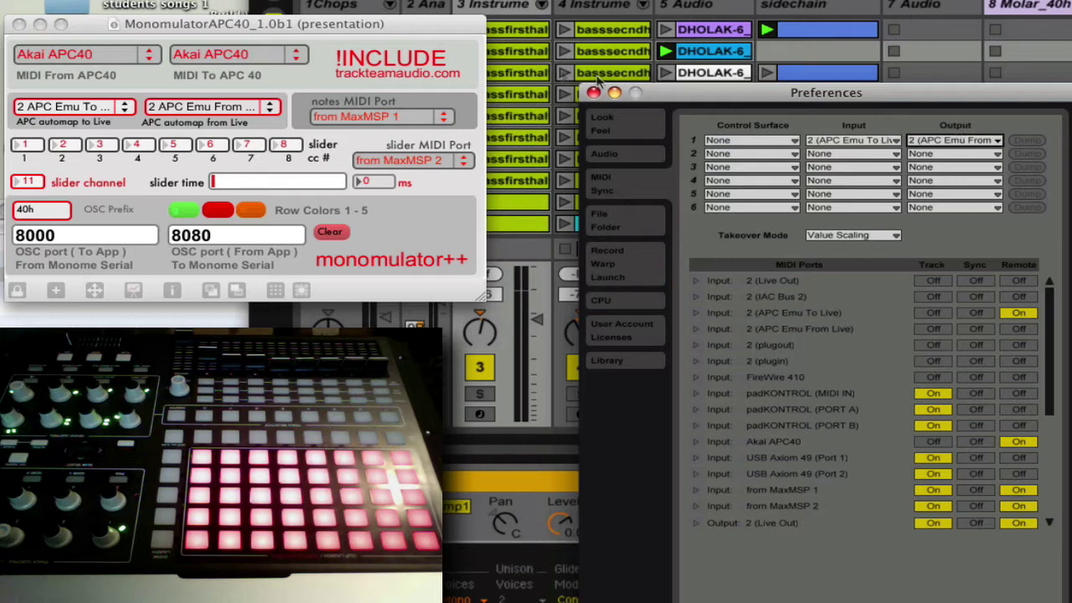
{"action": "left_click", "coordinate": [237, 108]}
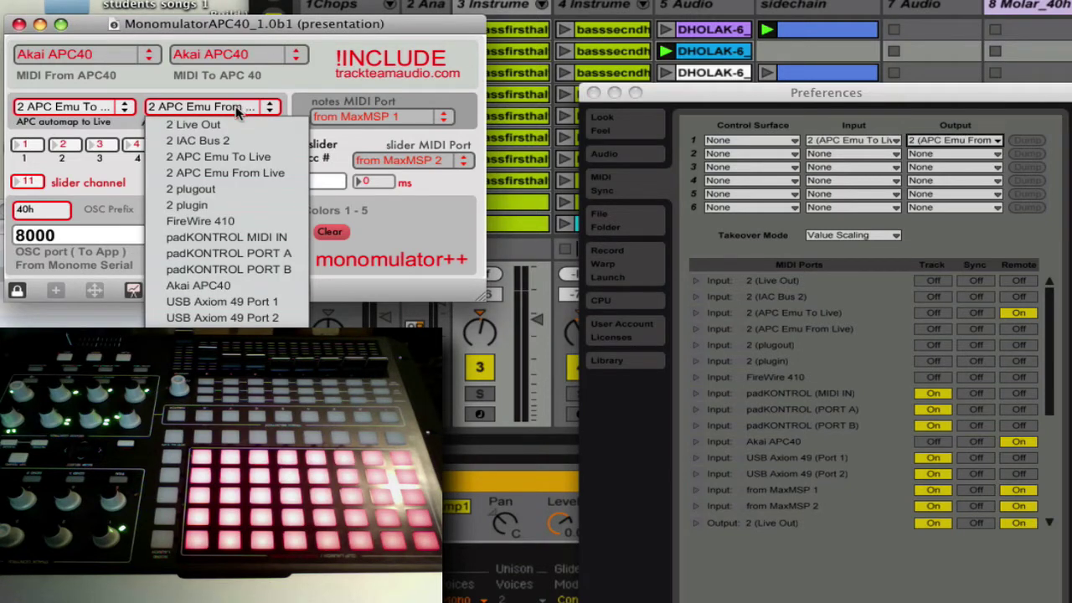
{"action": "left_click", "coordinate": [241, 174]}
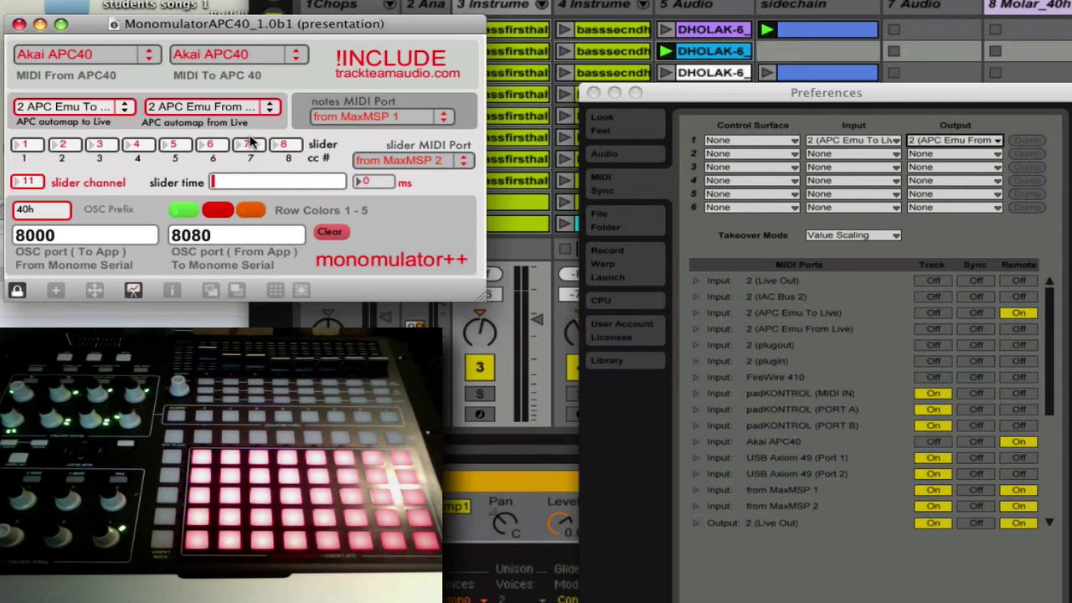
Step: Assign APC40 as control surface 1 in Live's MIDI preferences
{"action": "left_click", "coordinate": [82, 234]}
{"action": "left_click_drag", "start_coordinate": [727, 97], "coordinate": [666, 132]}
{"action": "left_click", "coordinate": [681, 174]}
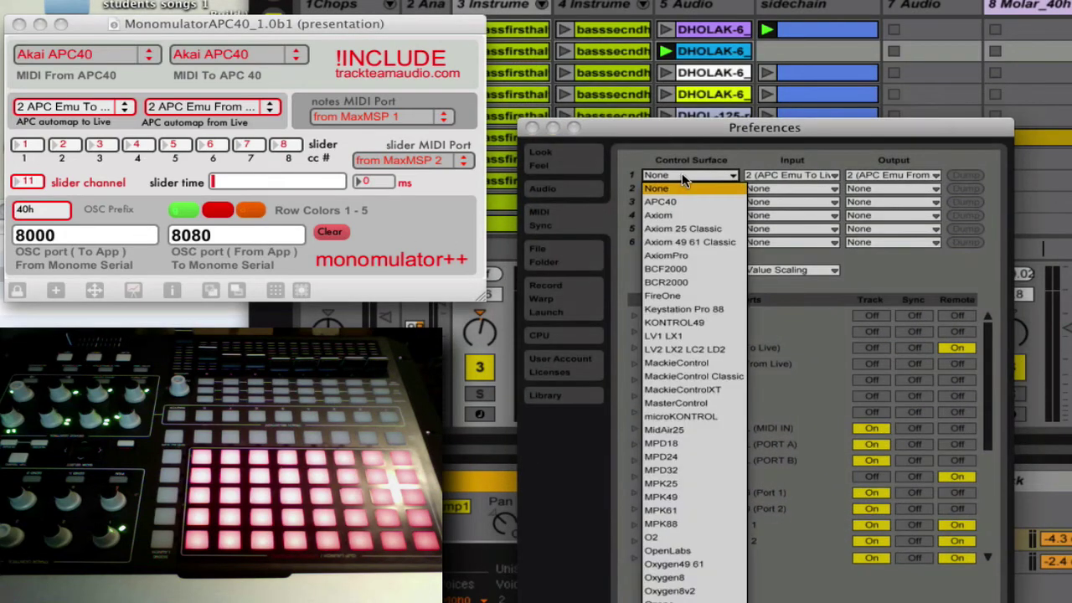
{"action": "left_click", "coordinate": [676, 201]}
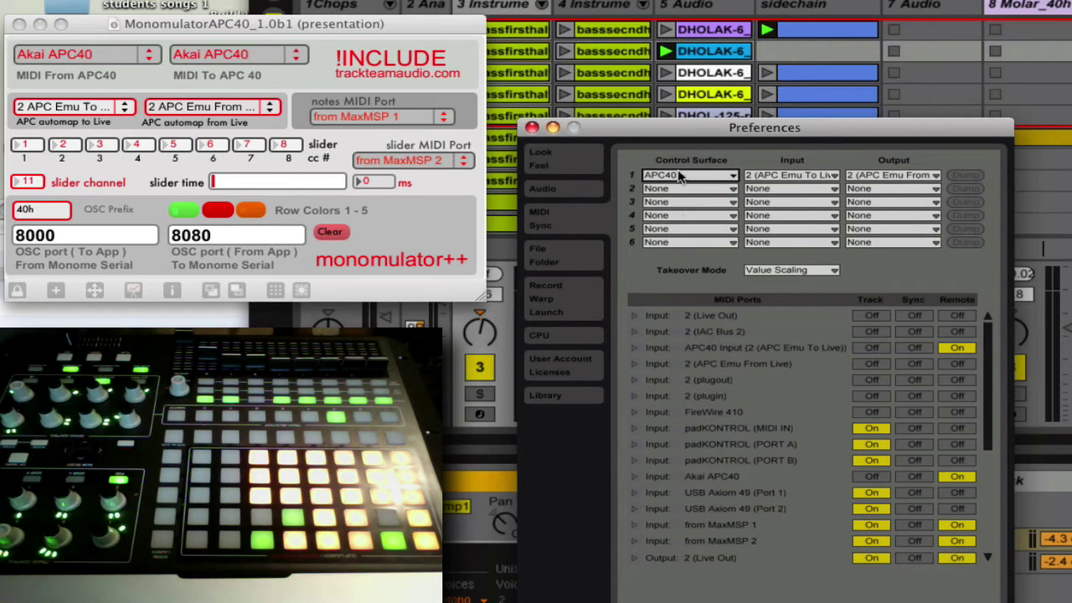
{"action": "left_click_drag", "start_coordinate": [678, 135], "coordinate": [676, 141]}
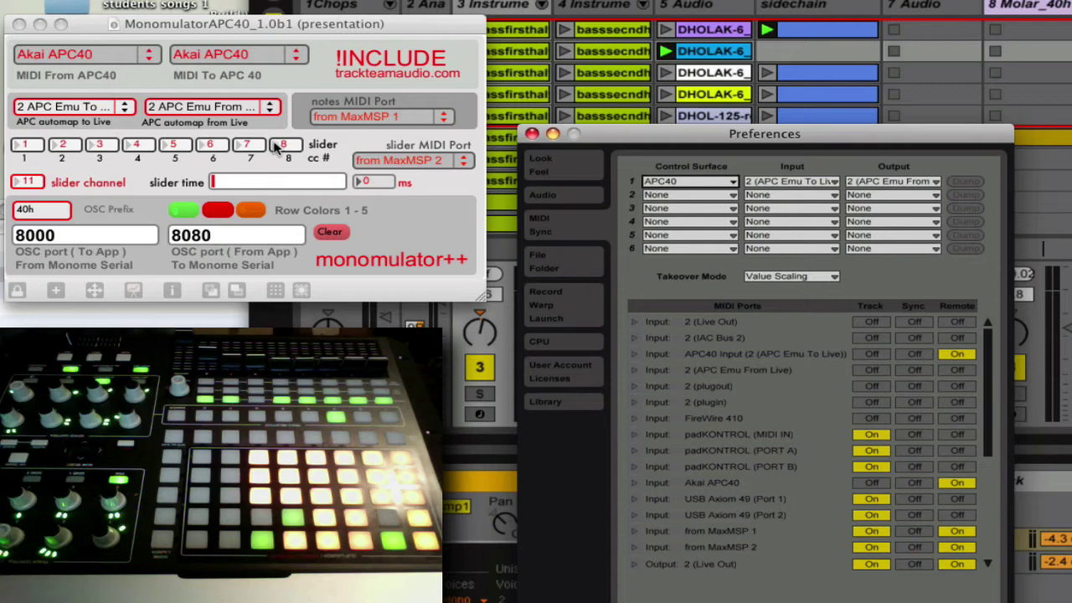
{"action": "left_click", "coordinate": [98, 236]}
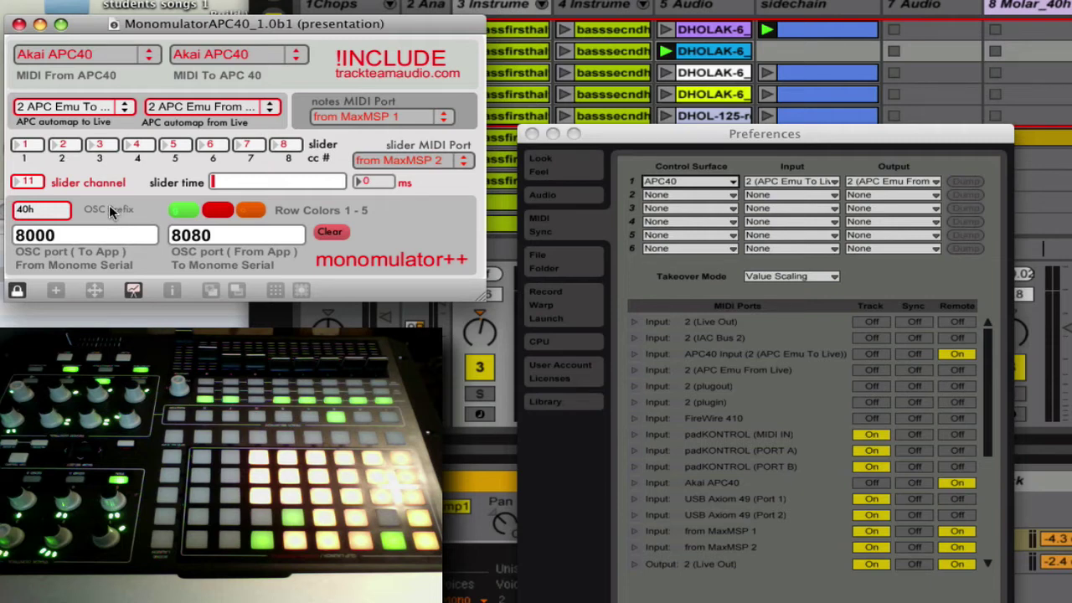
{"action": "left_click", "coordinate": [75, 235]}
{"action": "left_click", "coordinate": [247, 237]}
{"action": "left_click", "coordinate": [39, 210]}
{"action": "left_click", "coordinate": [525, 205]}
Step: Reposition Live's Preferences window and set the Monomulator patch's notes MIDI port to from MaxMSP 1
{"action": "left_click_drag", "start_coordinate": [601, 138], "coordinate": [597, 198]}
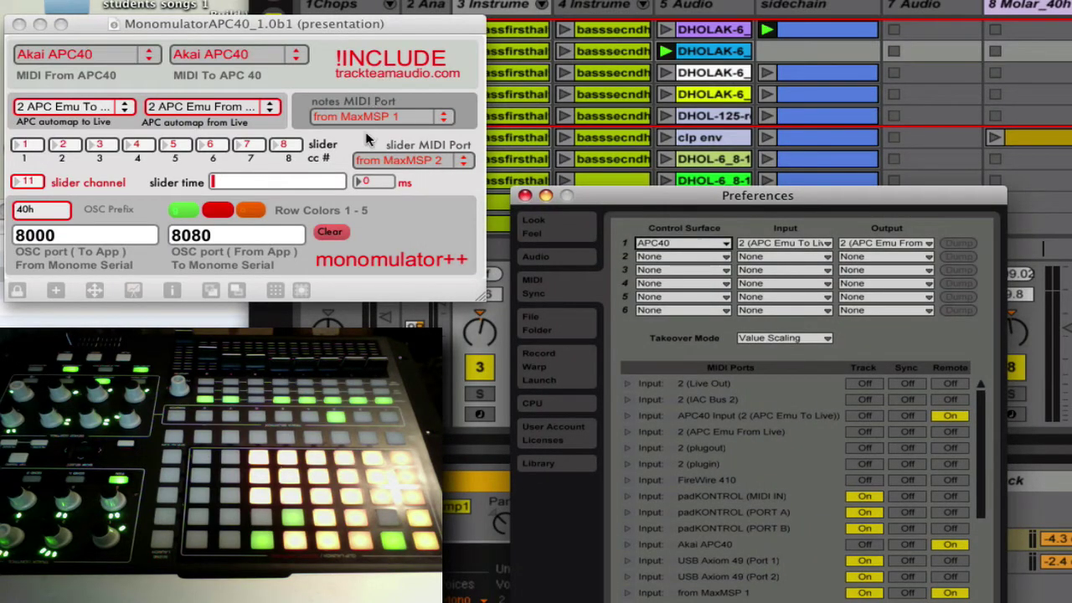
{"action": "left_click_drag", "start_coordinate": [600, 197], "coordinate": [477, 185]}
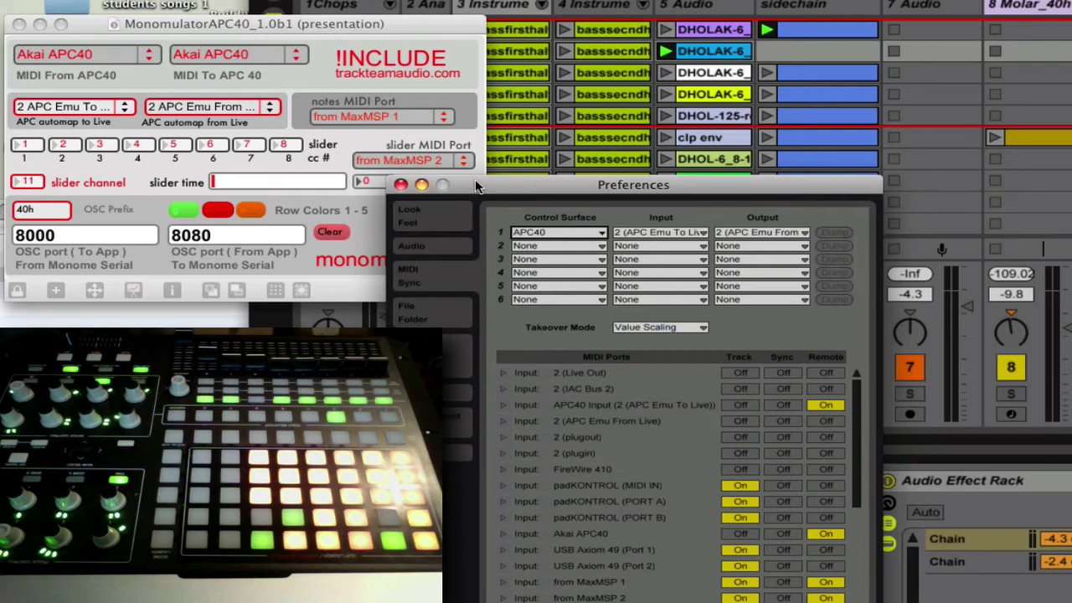
{"action": "left_click_drag", "start_coordinate": [475, 186], "coordinate": [353, 205]}
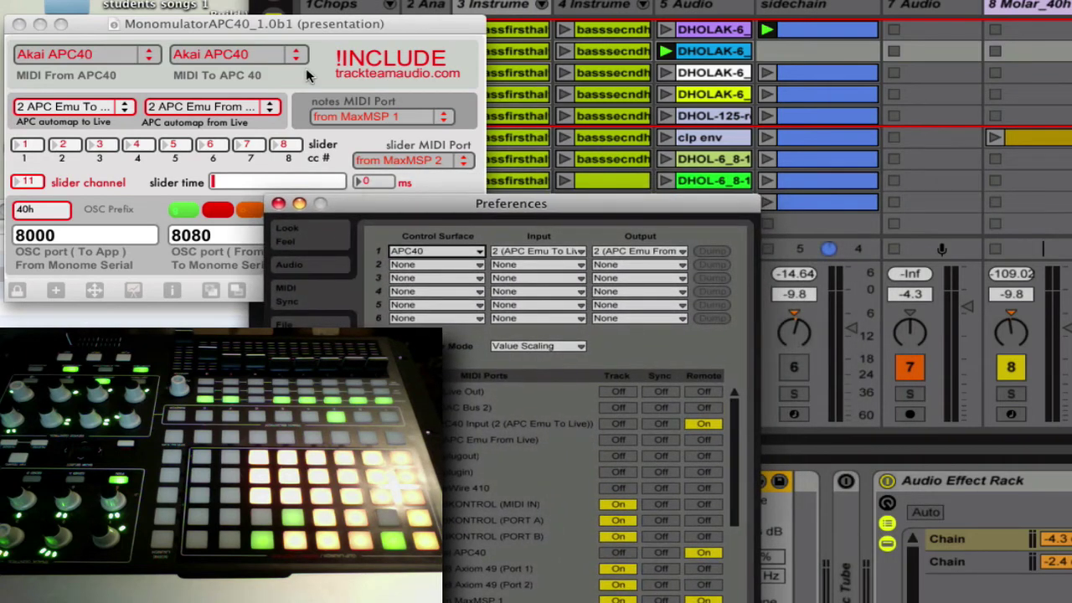
{"action": "left_click", "coordinate": [339, 105]}
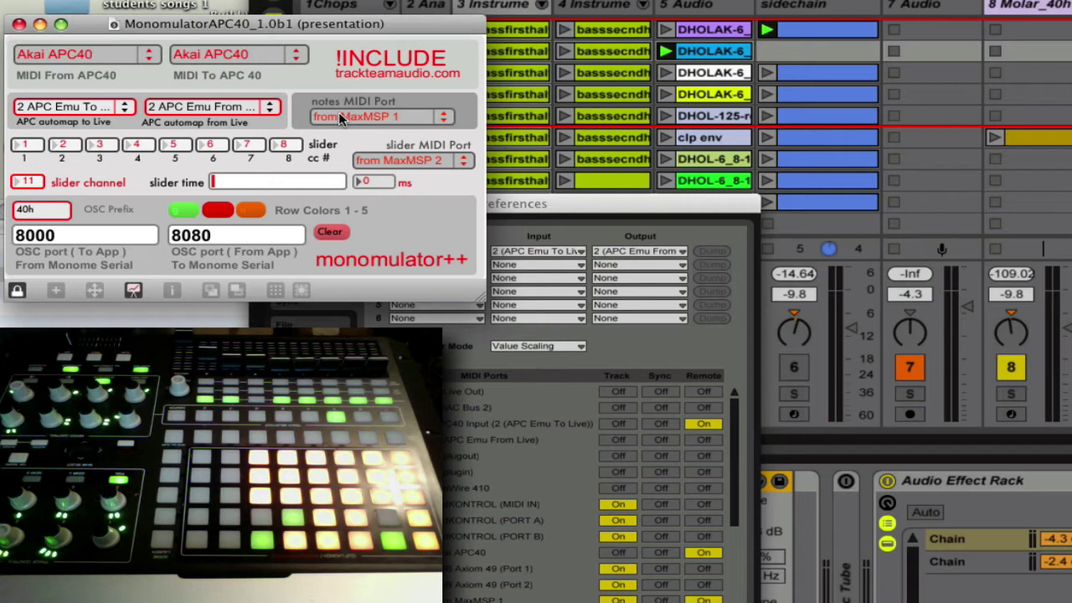
{"action": "left_click", "coordinate": [372, 117]}
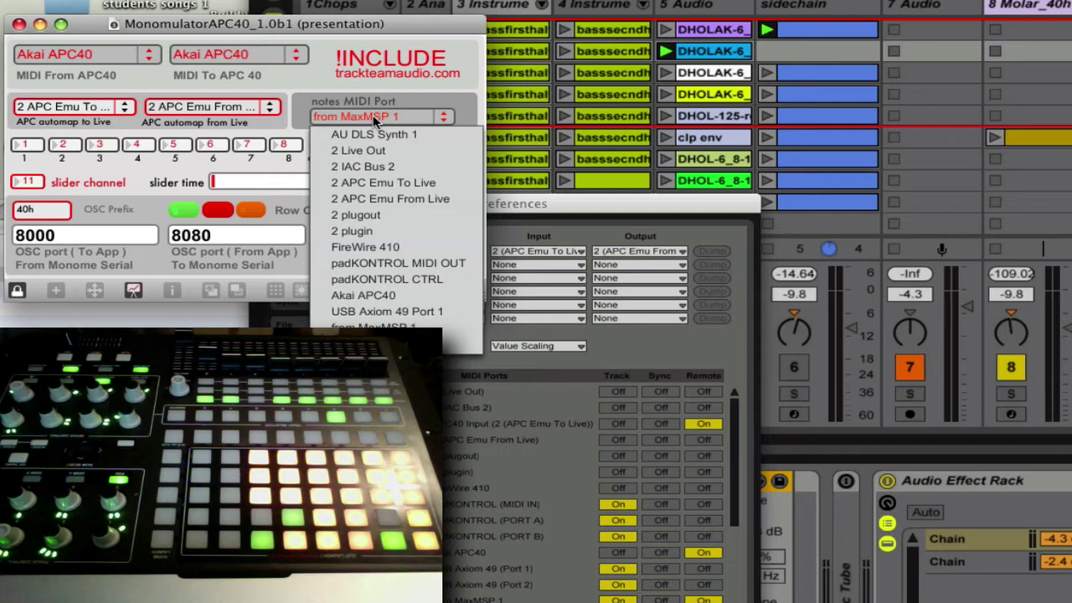
{"action": "left_click", "coordinate": [372, 115]}
{"action": "left_click", "coordinate": [373, 115]}
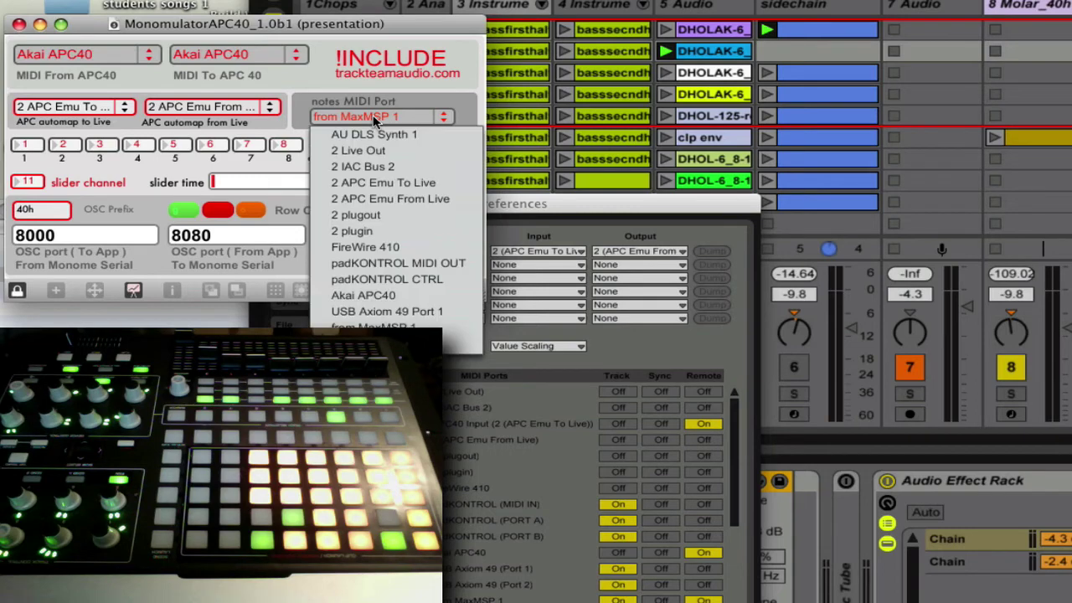
{"action": "left_click", "coordinate": [381, 327]}
Step: Move the Preferences window aside and review the ports available for the patch's slider MIDI port
{"action": "left_click_drag", "start_coordinate": [572, 203], "coordinate": [756, 182]}
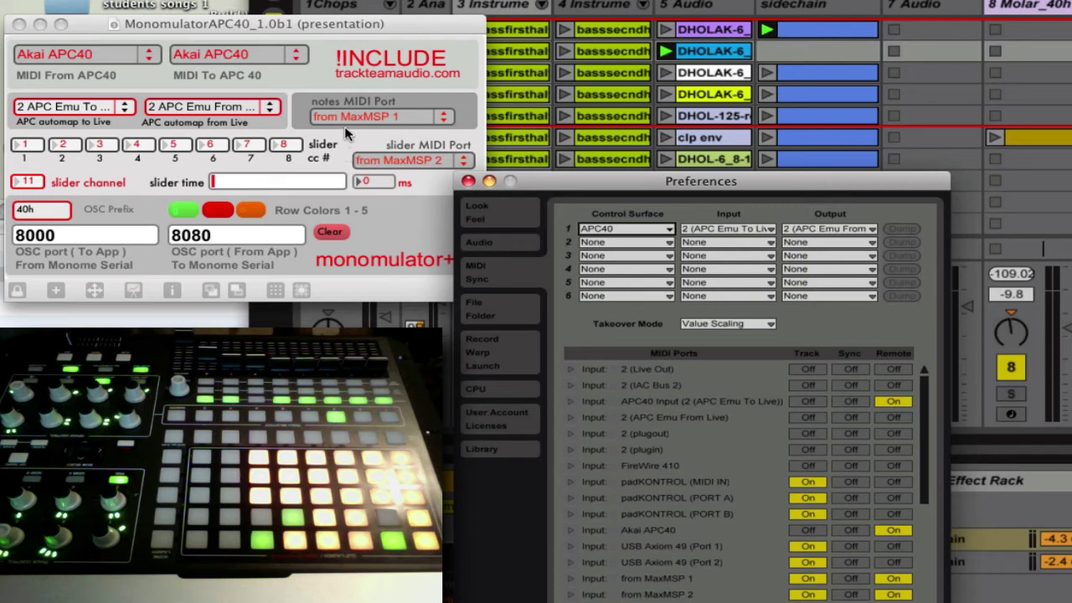
{"action": "left_click", "coordinate": [355, 99]}
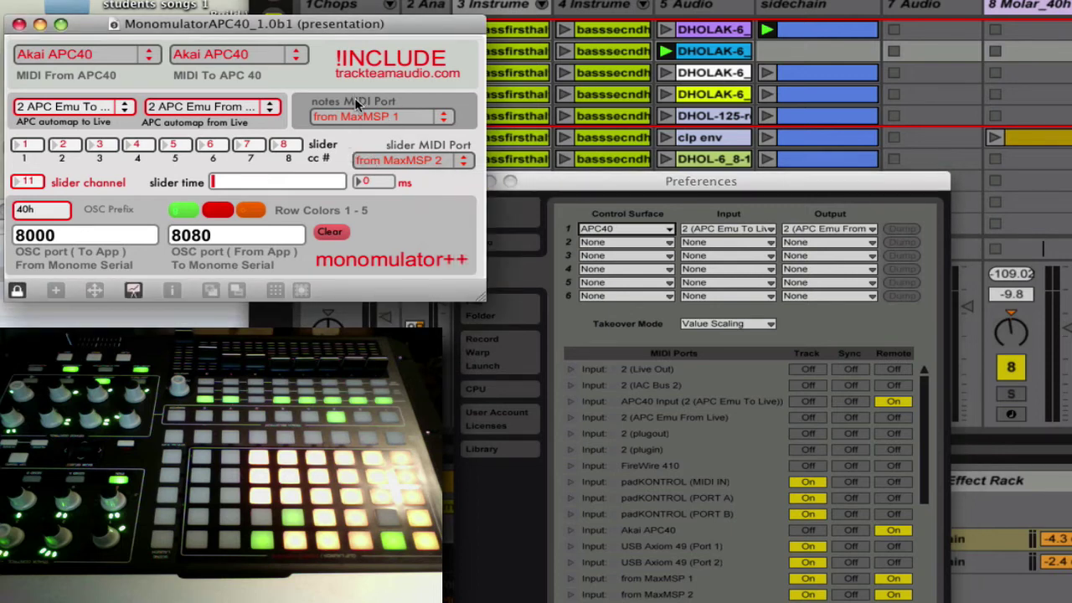
{"action": "left_click", "coordinate": [417, 157]}
{"action": "left_click", "coordinate": [417, 157]}
{"action": "left_click", "coordinate": [417, 157]}
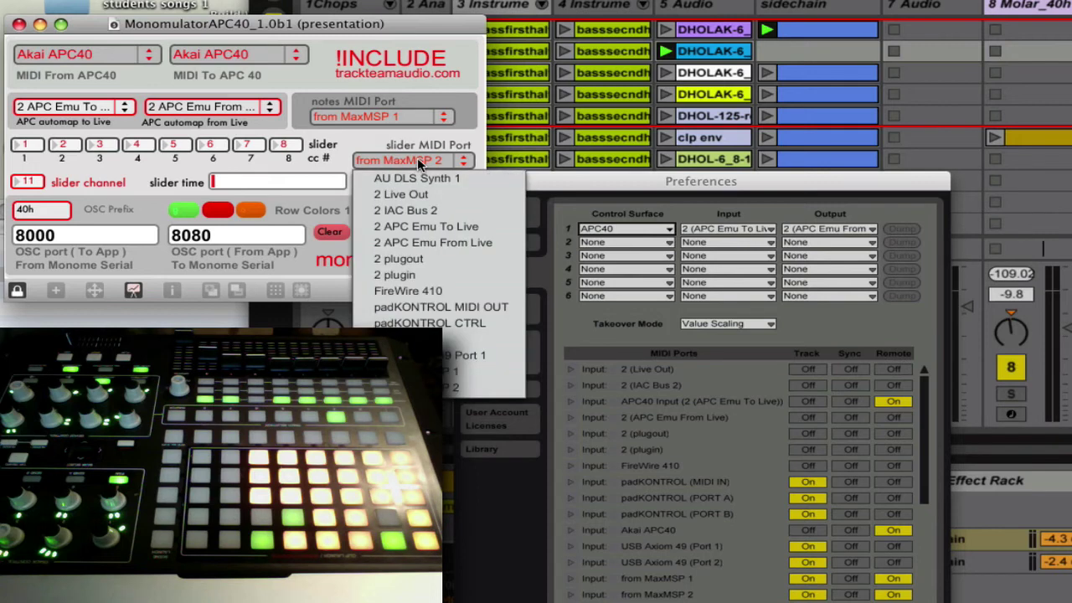
{"action": "left_click", "coordinate": [417, 158]}
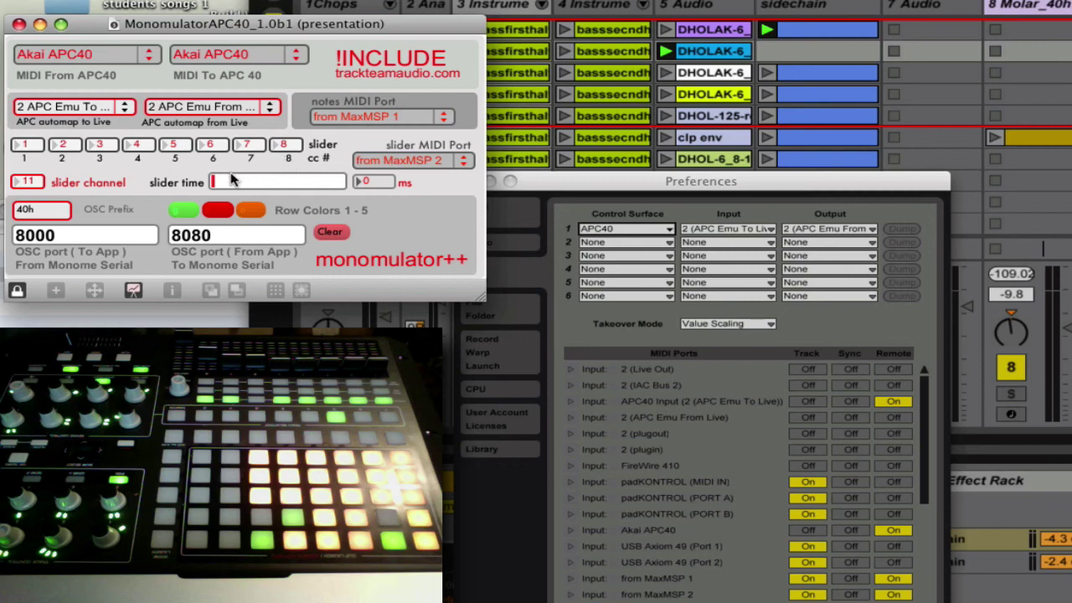
Step: Move the Monomulator window out of the way and review the MIDI input and output ports in Live's preferences
{"action": "left_click_drag", "start_coordinate": [144, 22], "coordinate": [139, 0]}
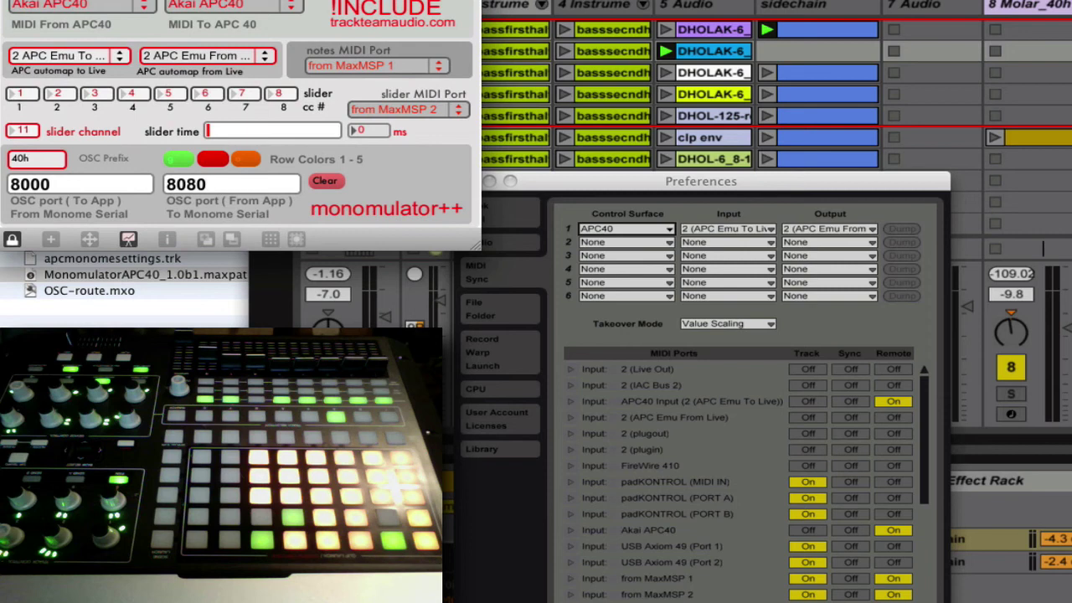
{"action": "left_click_drag", "start_coordinate": [192, 8], "coordinate": [192, 0]}
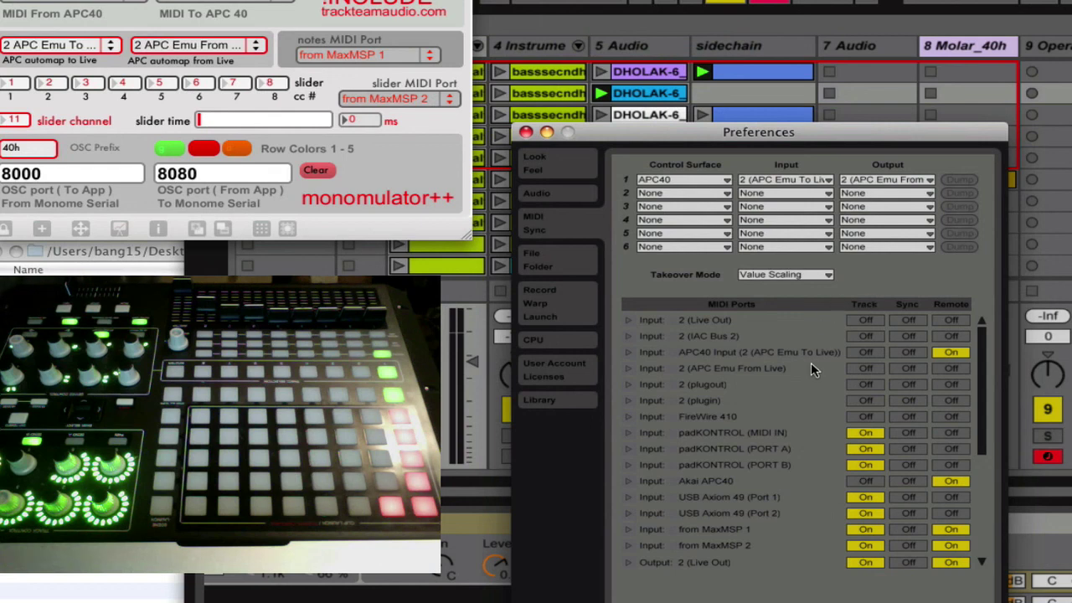
{"action": "scroll", "coordinate": [841, 389], "scroll_direction": "down", "scroll_amount": 5}
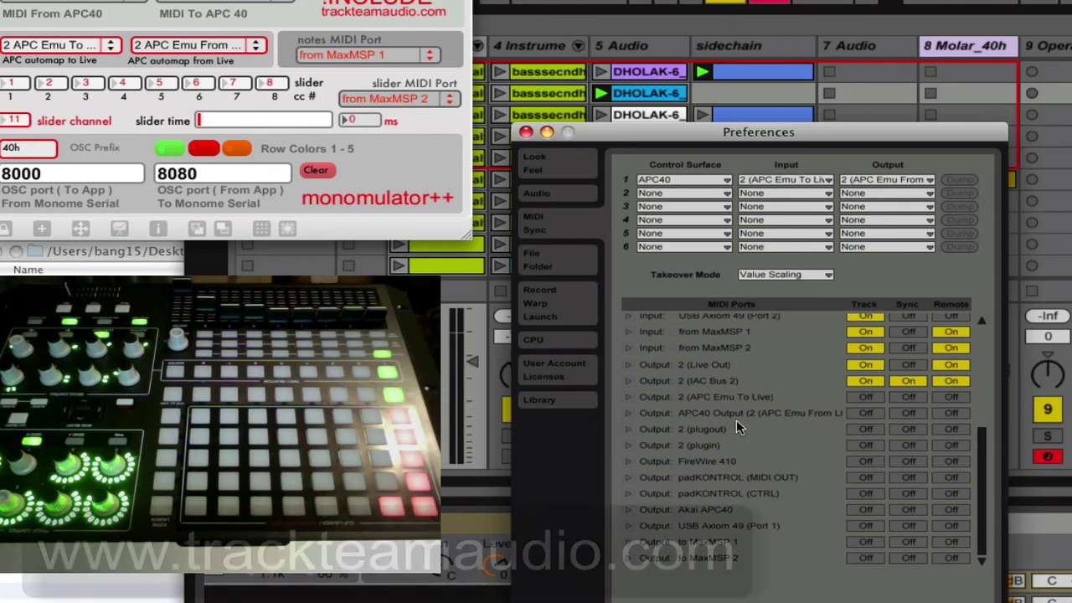
{"action": "scroll", "coordinate": [741, 414], "scroll_direction": "up", "scroll_amount": 5}
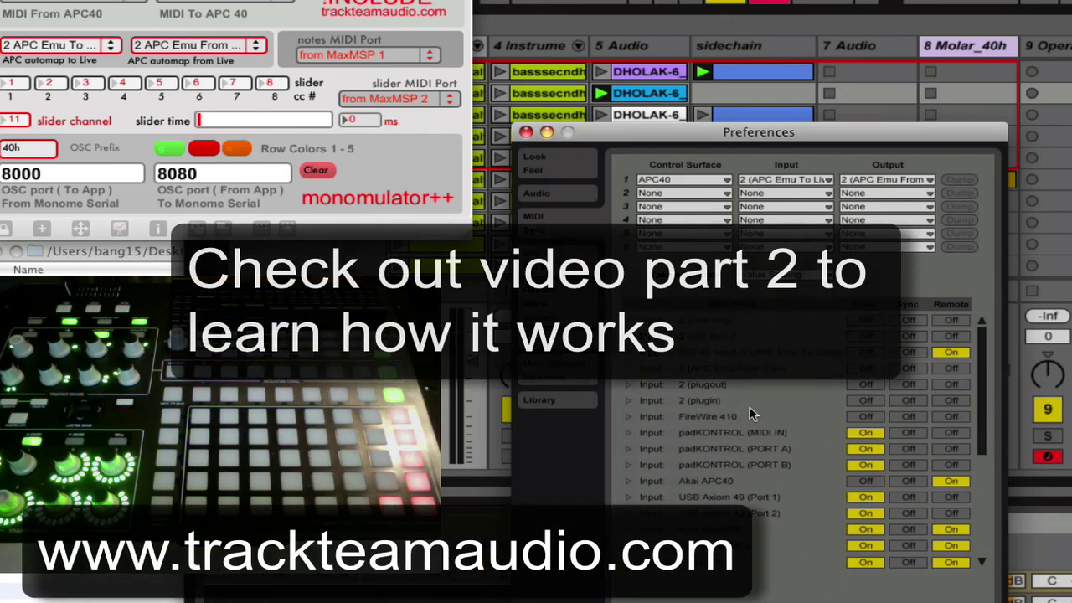